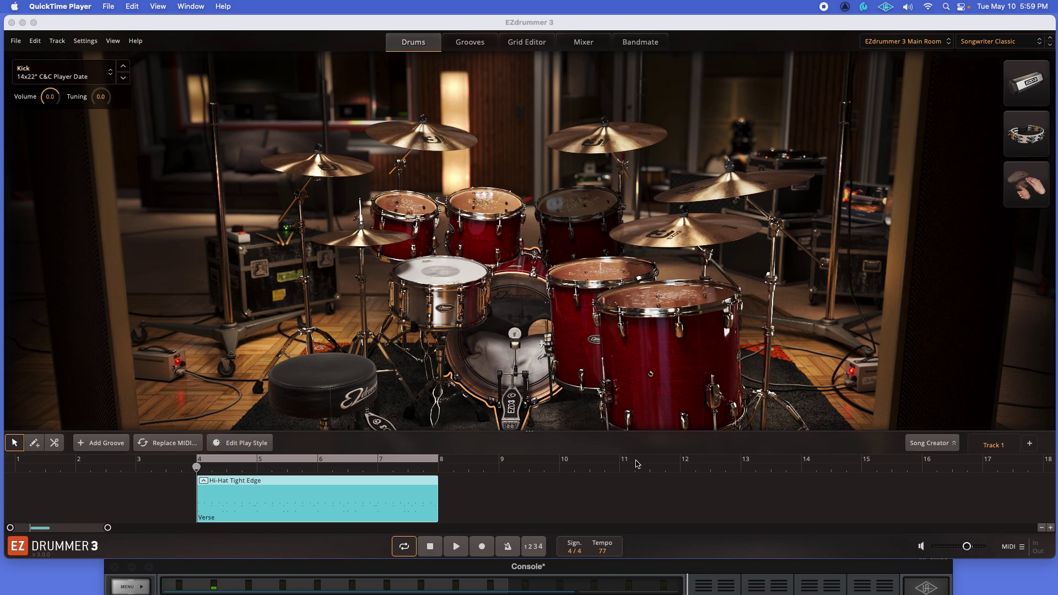
Play the Hi-Hat Tight Edge Verse clip and stop it back at bar 4.
left_click_drag(635, 28, 637, 25)
key("space")
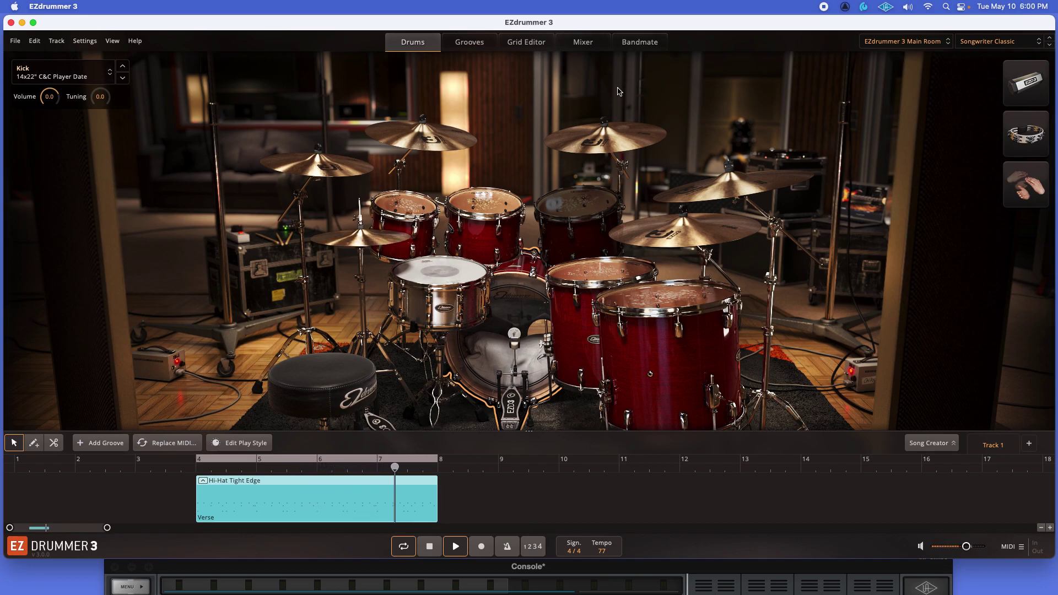
key("space")
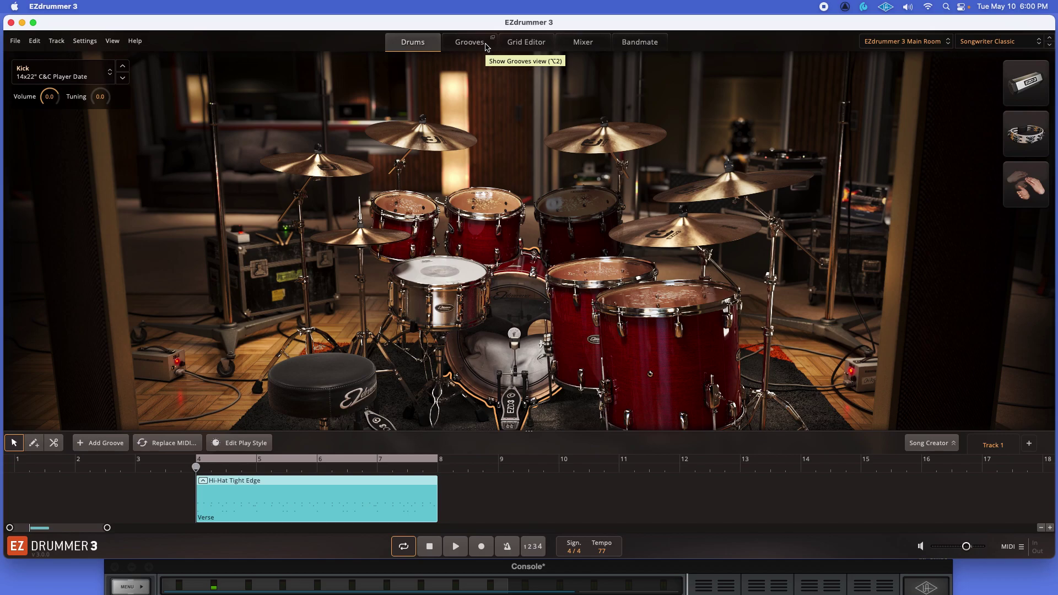
left_click(469, 41)
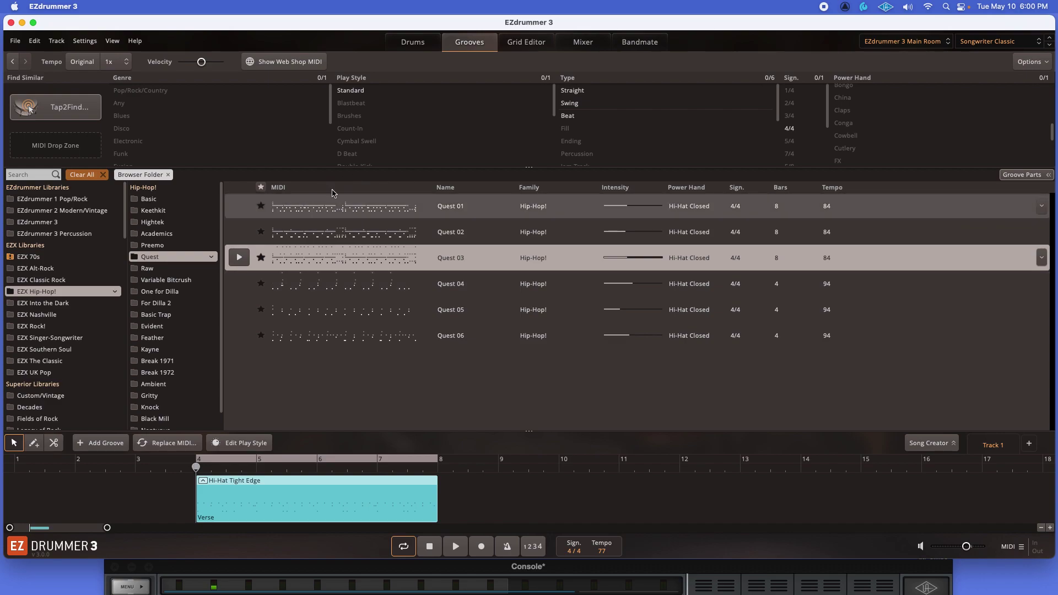
left_click(413, 41)
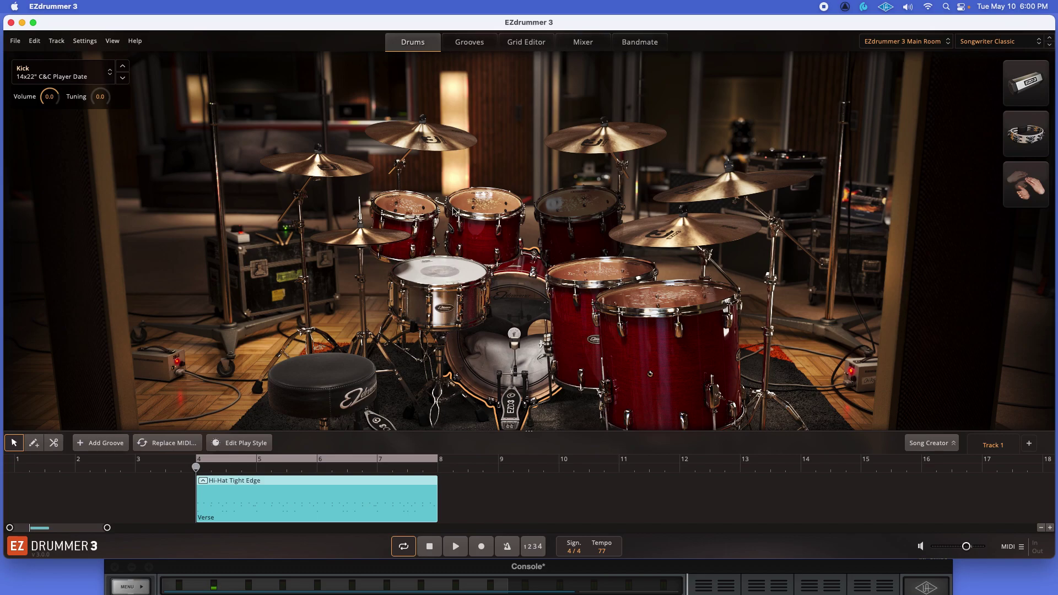
left_click(468, 42)
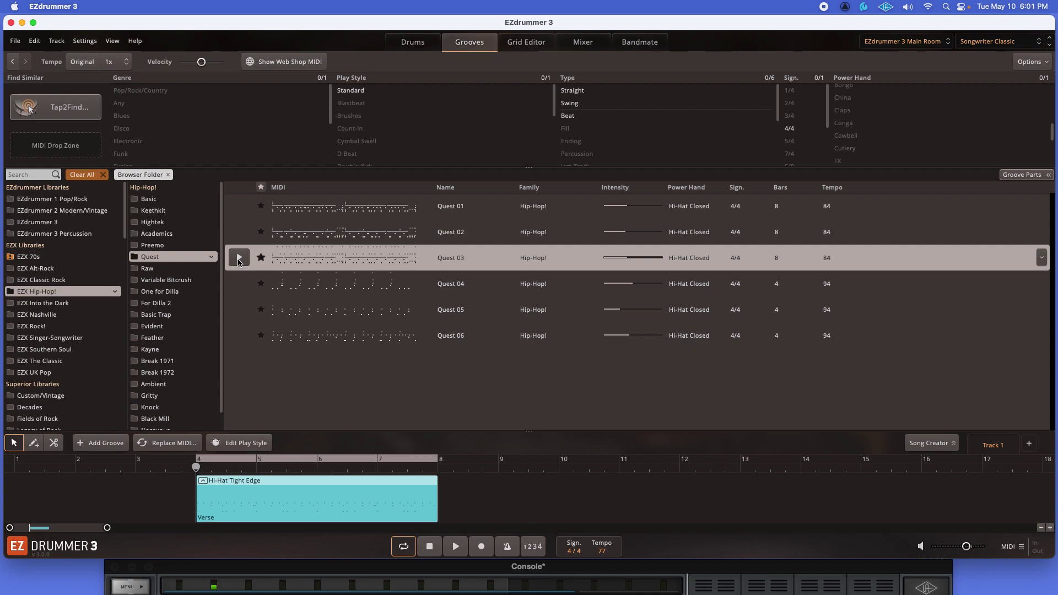
left_click(239, 261)
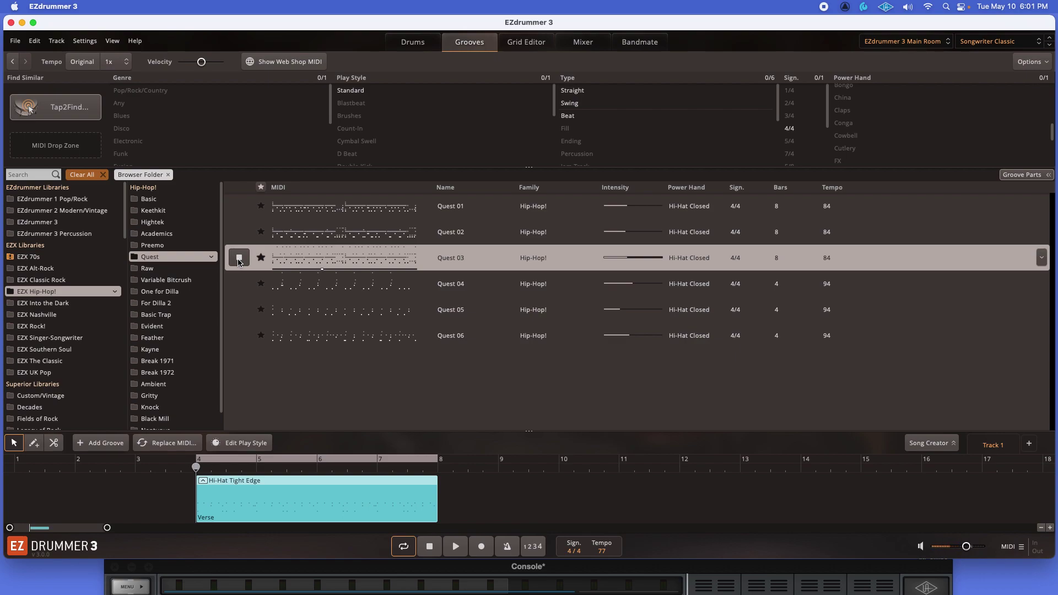
left_click(239, 260)
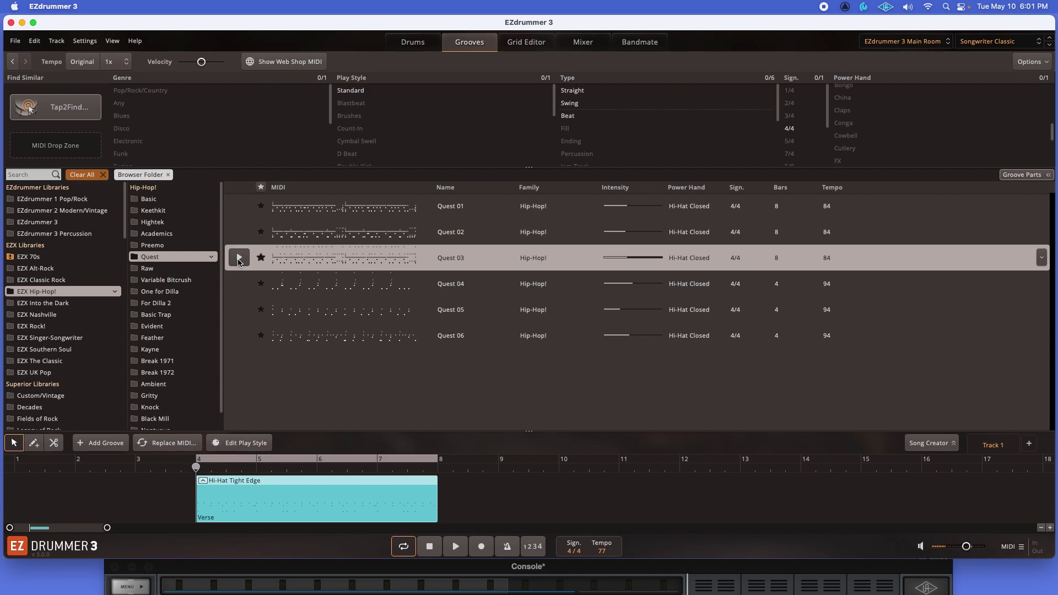
Filter Quest 03 to only its Sidestick groove part and preview it.
left_click(1041, 175)
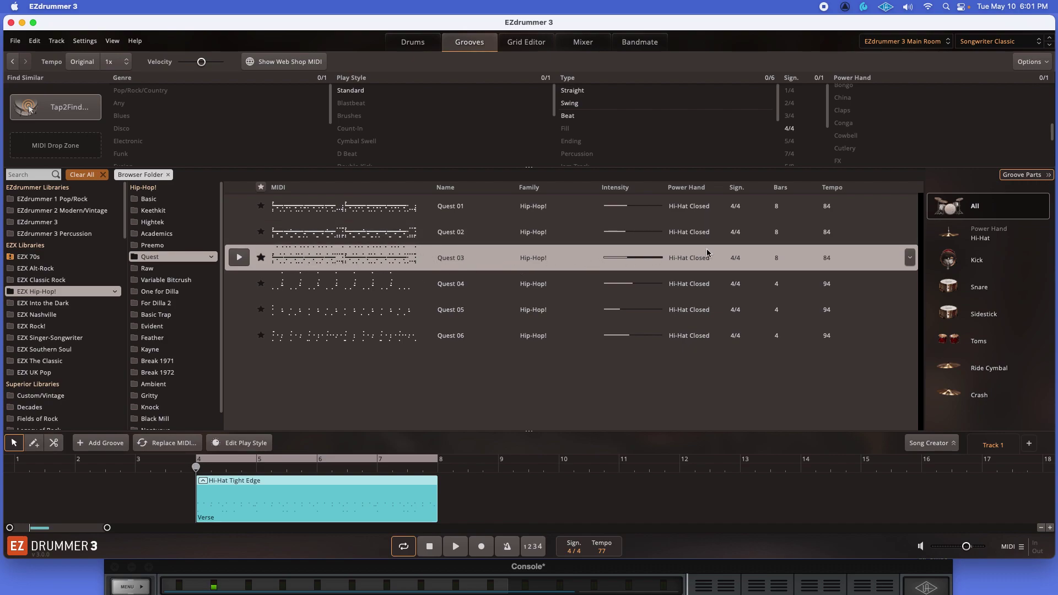
left_click(984, 318)
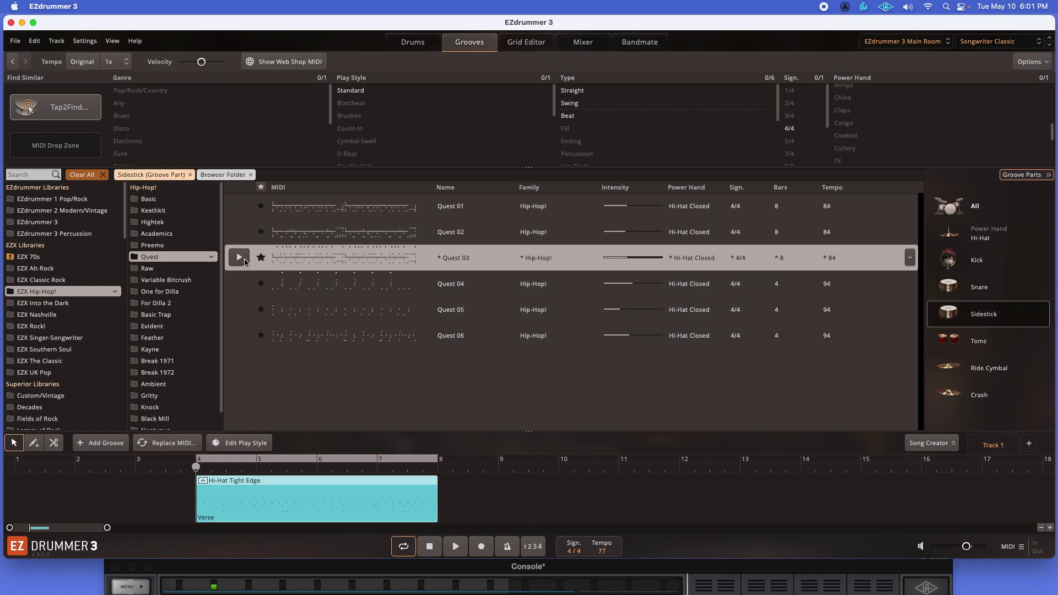
left_click(239, 257)
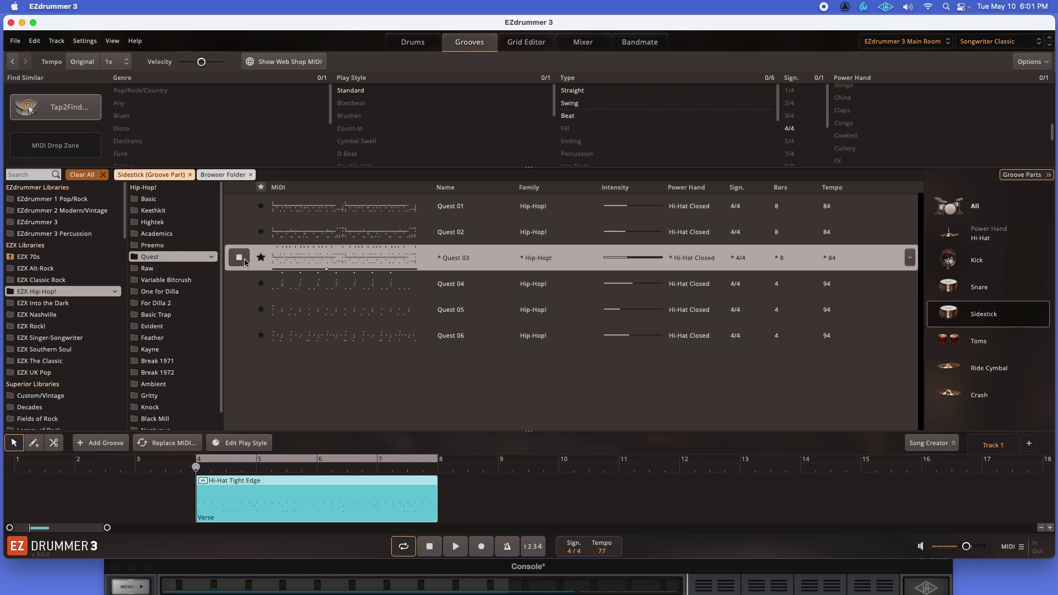
left_click(244, 262)
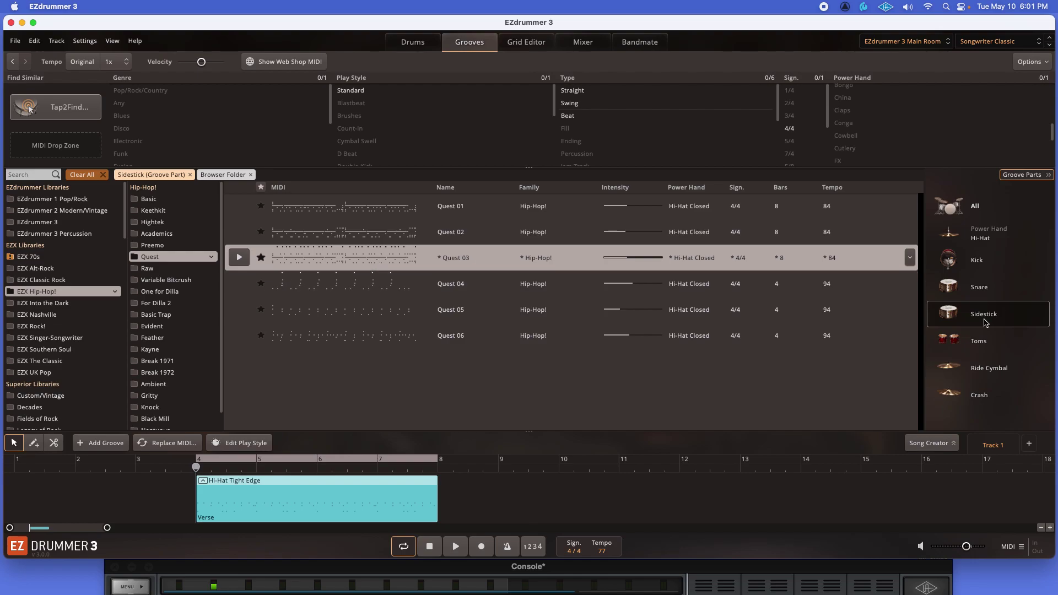
Drop the Quest 03 sidestick part onto the Verse clip.
left_click_drag(985, 318, 741, 511)
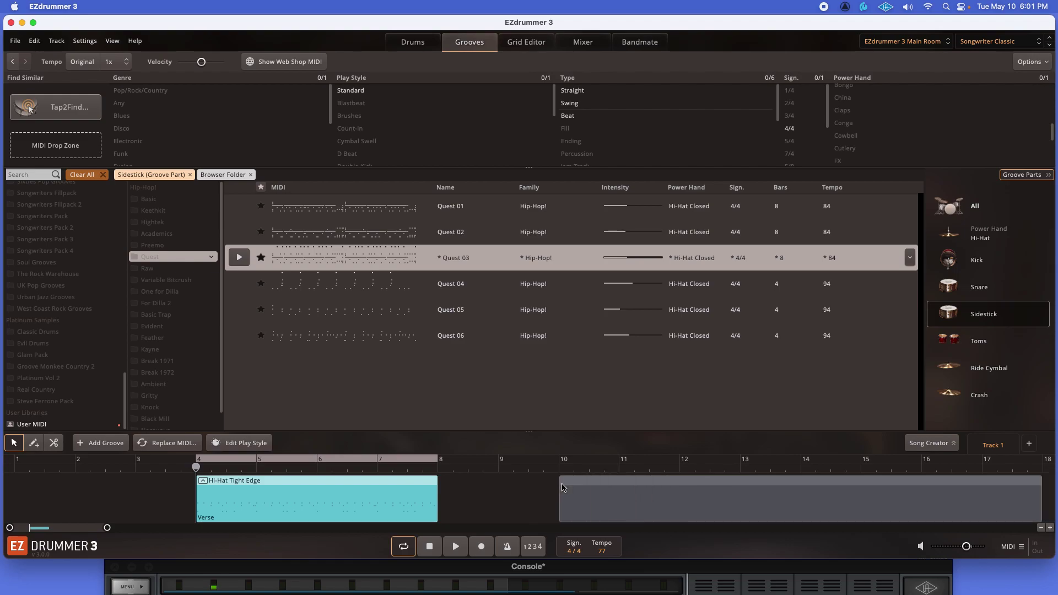
left_click_drag(740, 512, 215, 497)
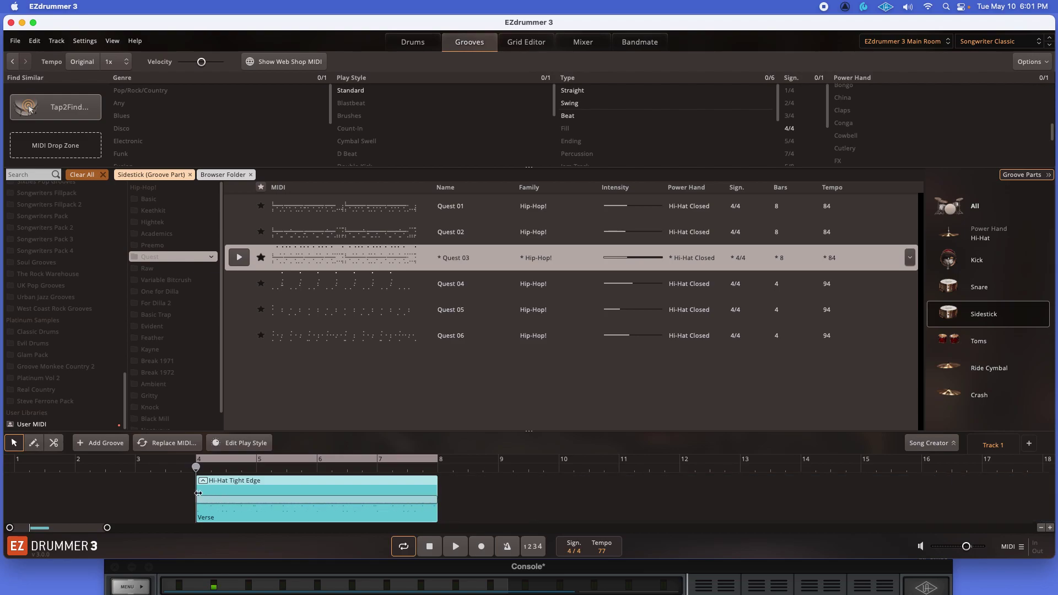
left_click_drag(215, 498, 198, 496)
Play the verse with the added sidestick in the drum kit view, then stop.
left_click(411, 42)
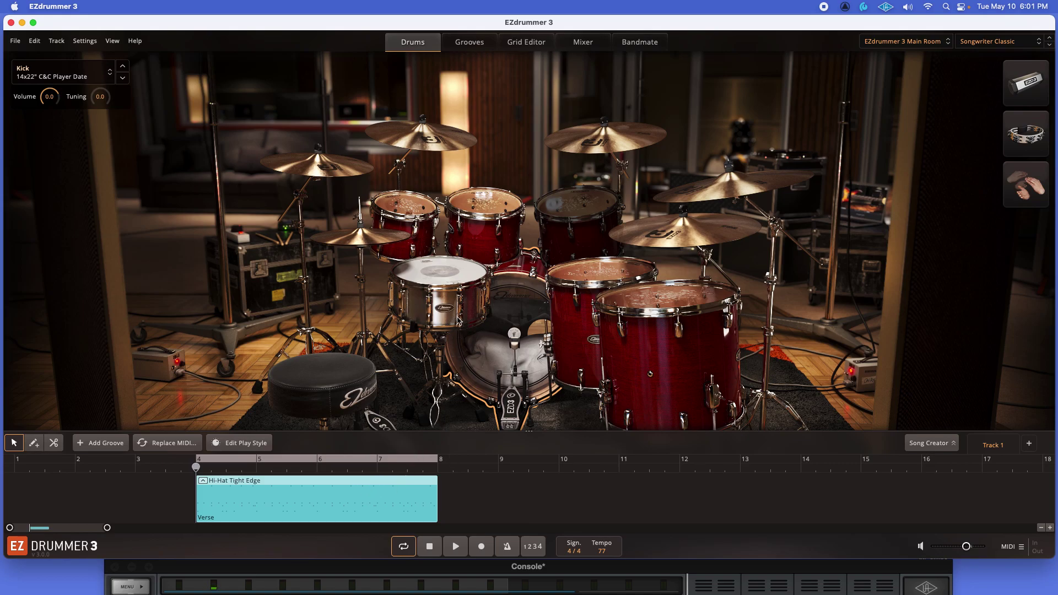
key("space")
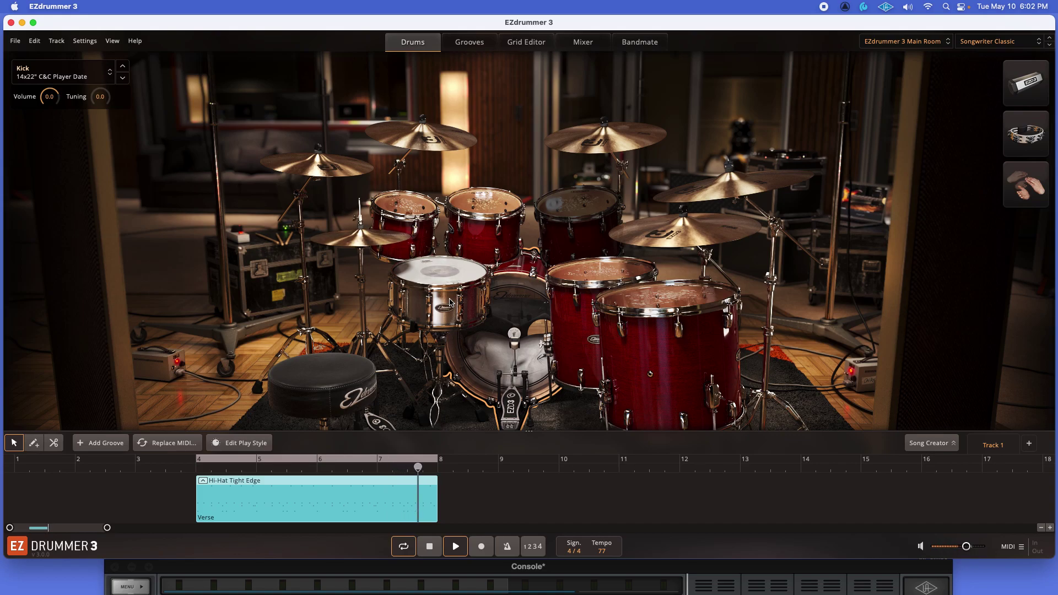
key("space")
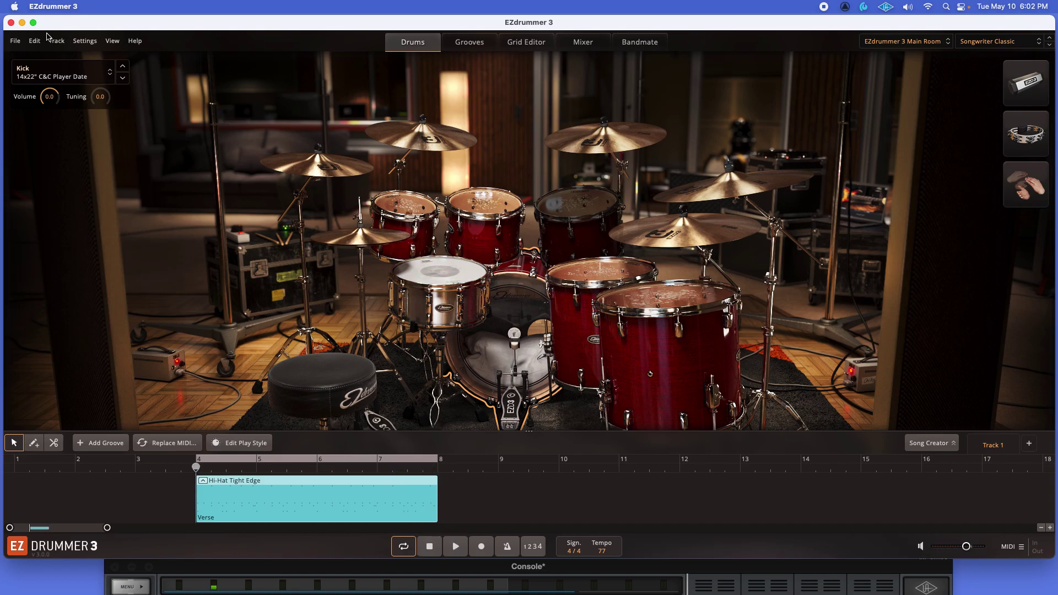
left_click(34, 41)
left_click(42, 56)
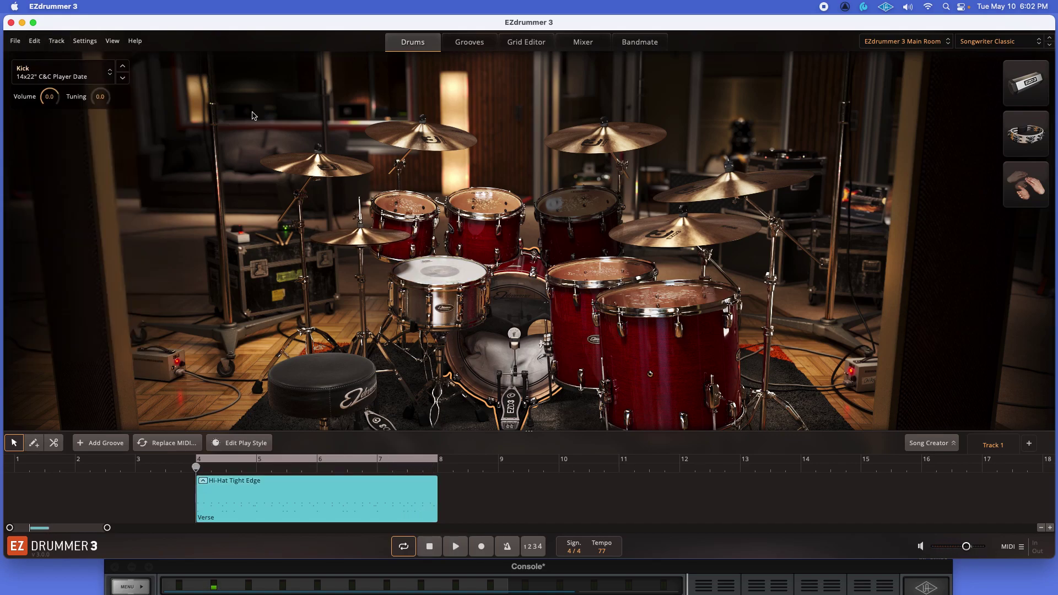
left_click(478, 41)
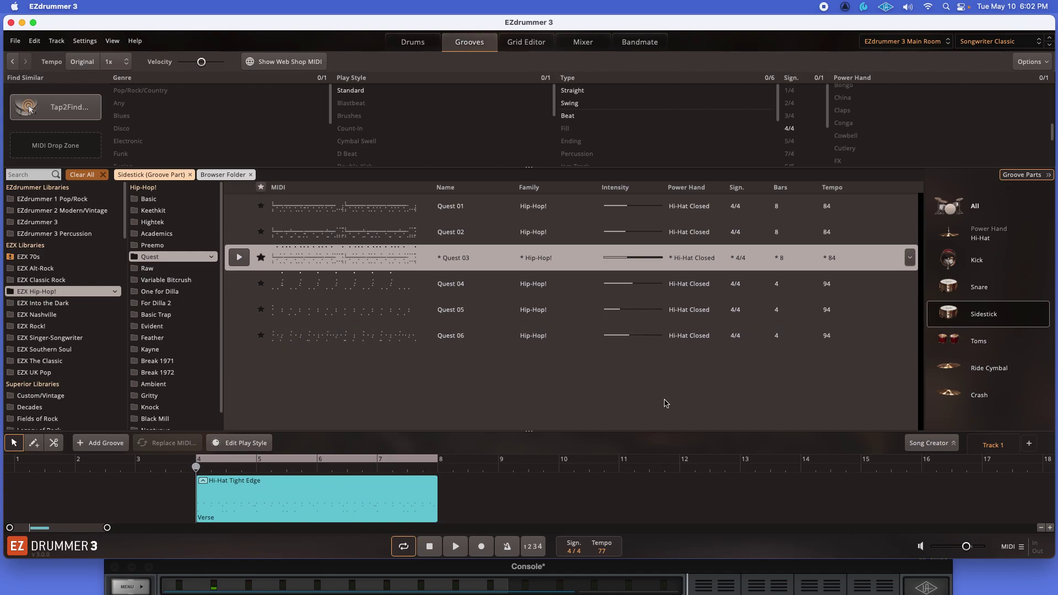
left_click_drag(991, 316, 442, 504)
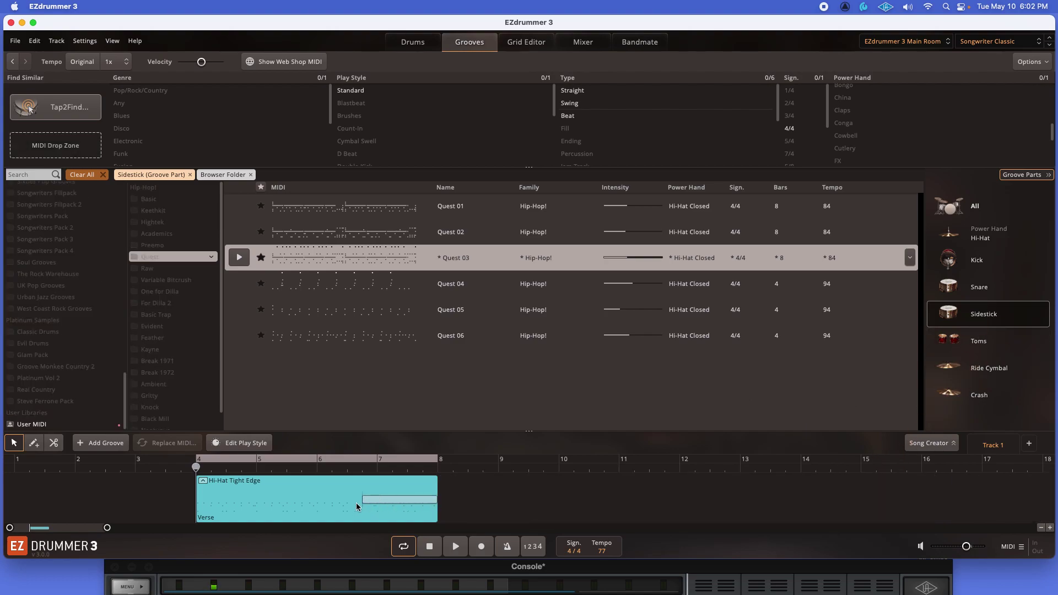
mouse_move(441, 505)
left_mouse_down()
mouse_move(192, 506)
mouse_move(393, 516)
left_mouse_up()
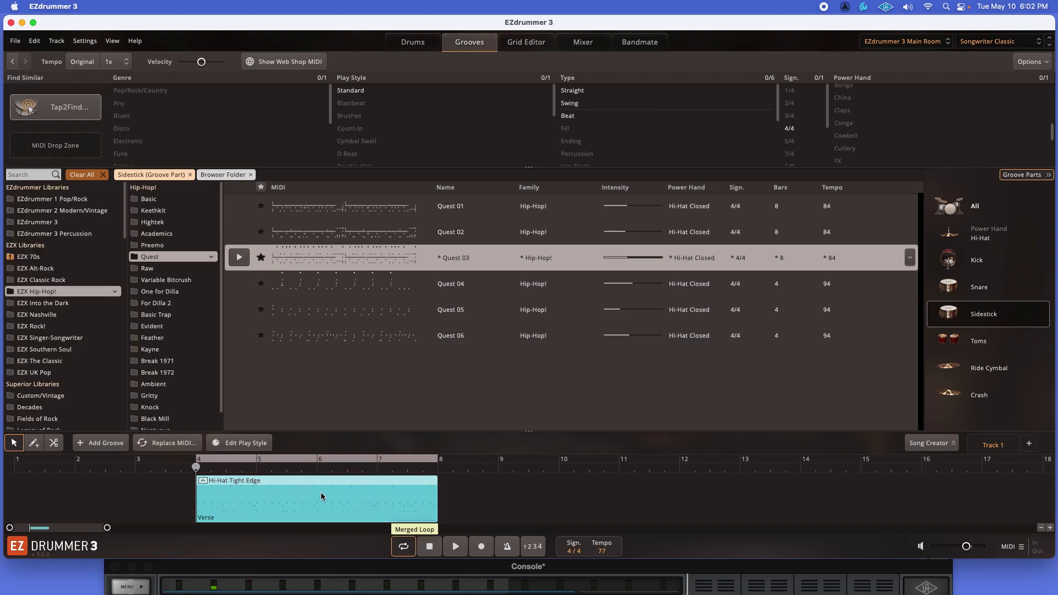
left_click(33, 41)
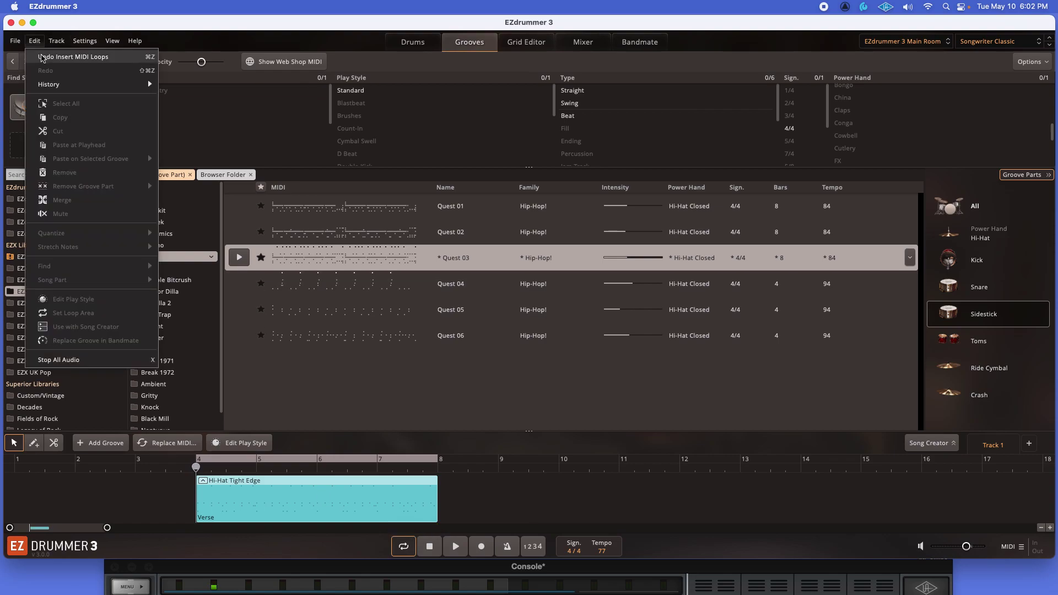
left_click(42, 57)
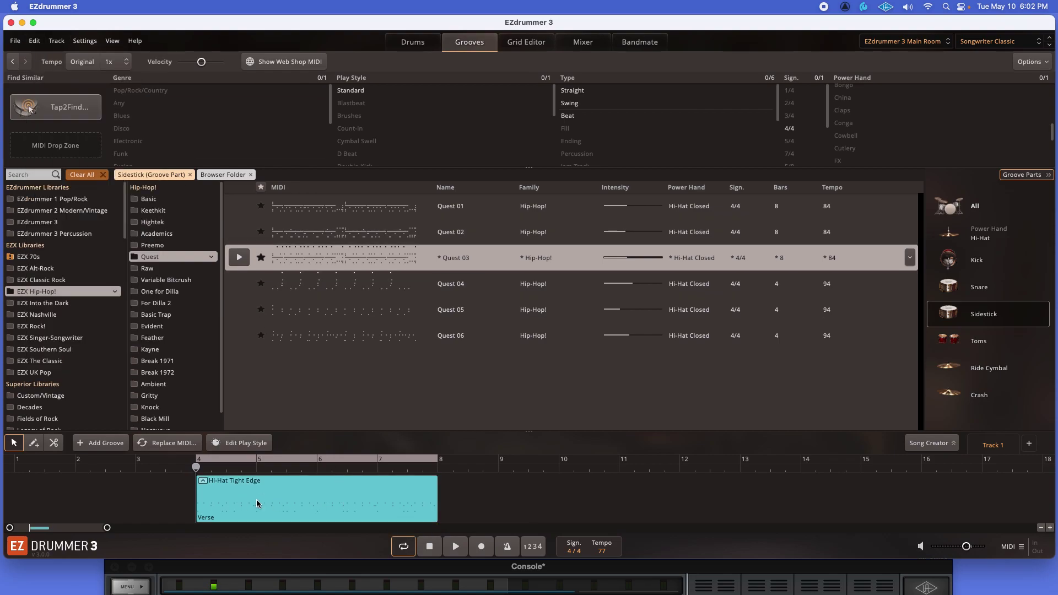
key("space")
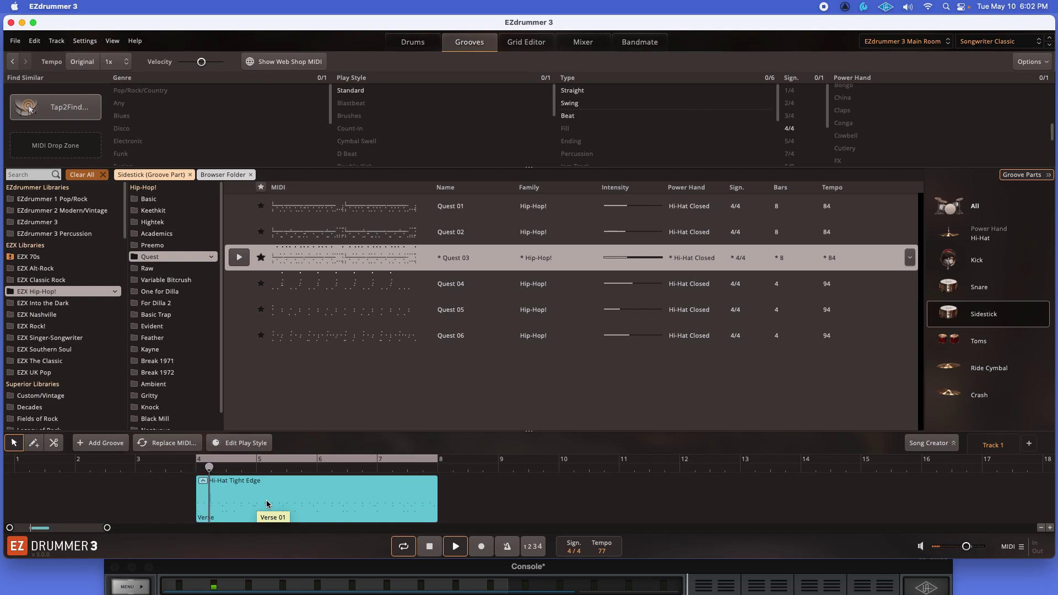
key("space")
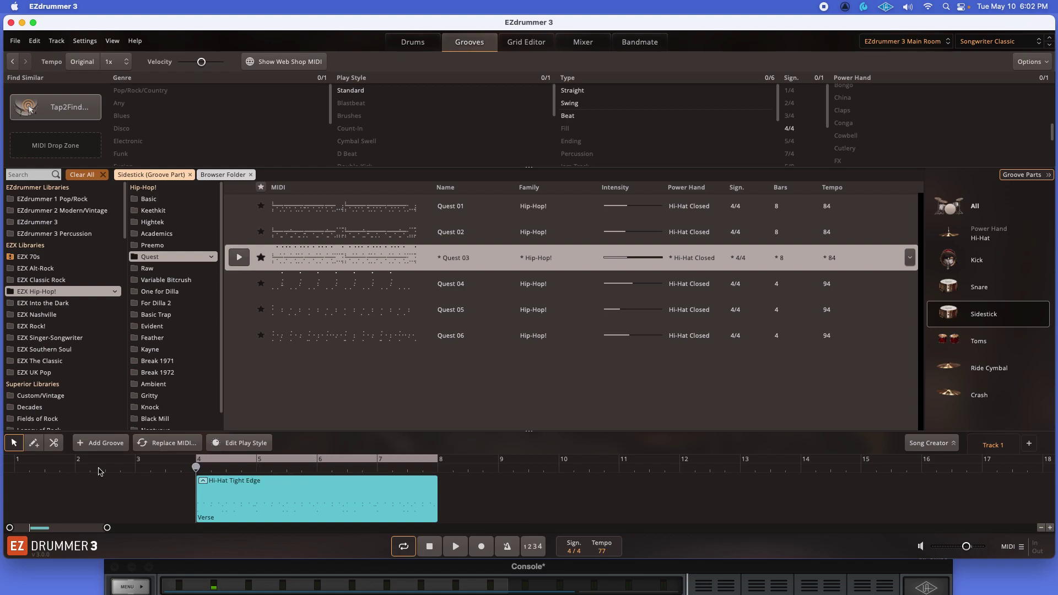
Cut the Hi-Hat clip at bars 5 and 7, then drop the Sidestick part onto bars 5–7.
left_click(54, 443)
left_click(262, 498)
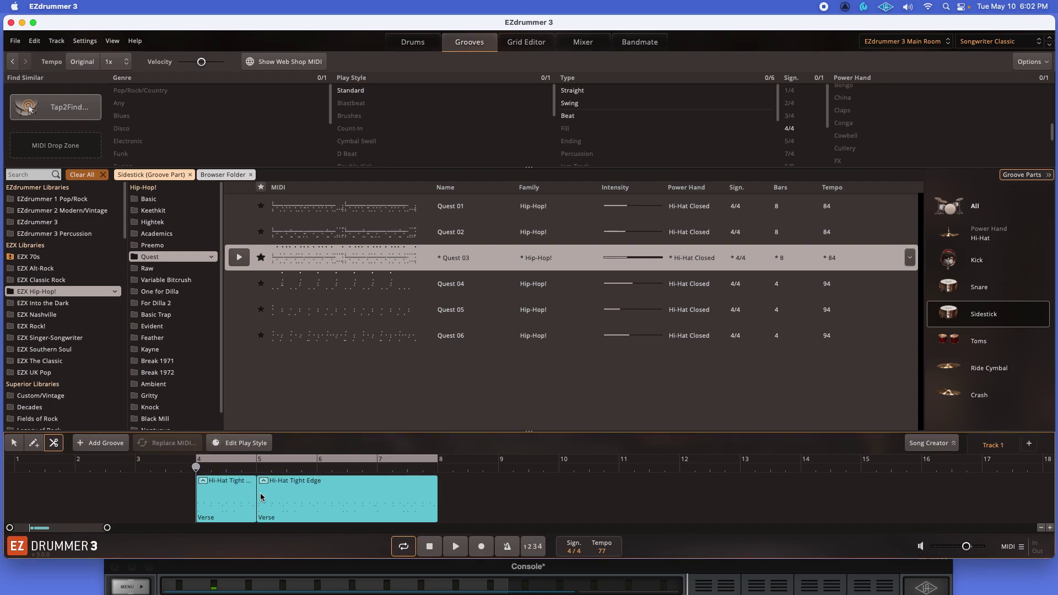
left_click(378, 498)
left_click(19, 445)
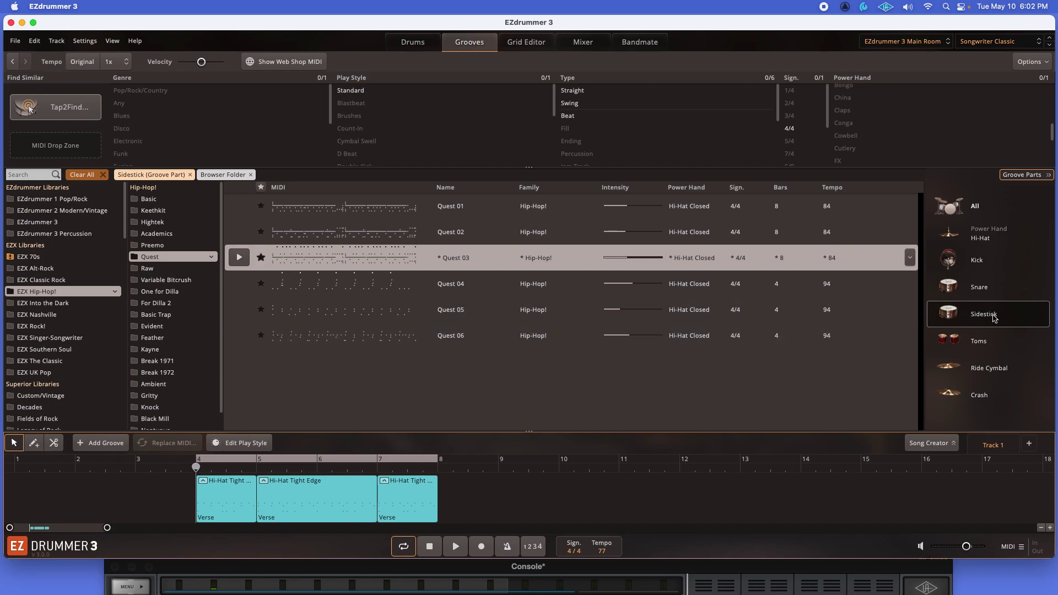
mouse_move(994, 318)
left_mouse_down()
mouse_move(494, 506)
mouse_move(265, 517)
left_mouse_up()
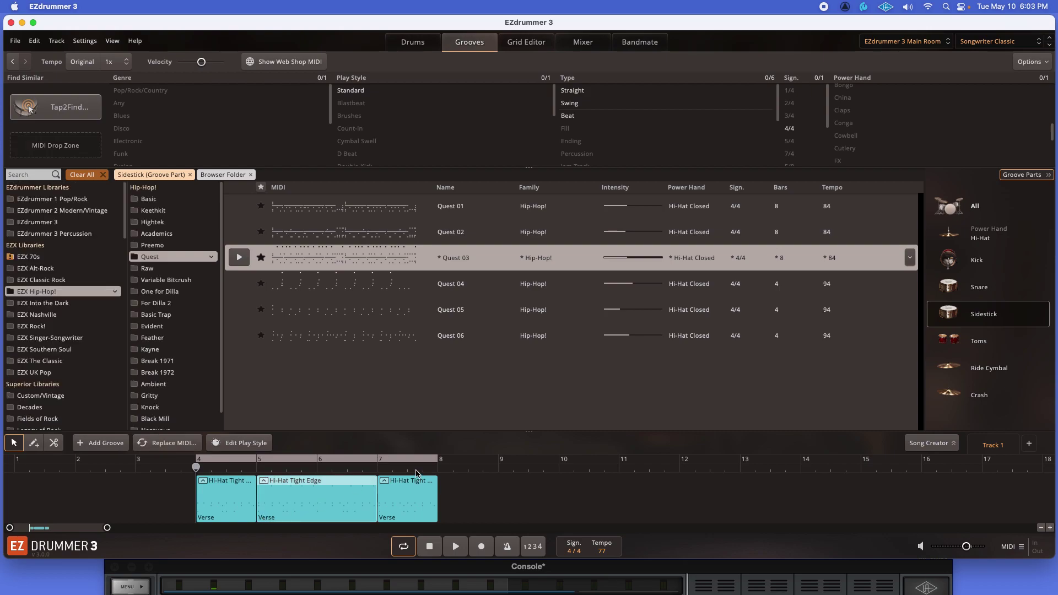
Play the arrangement, undo Insert MIDI Loops, then restore it from Edit History.
left_click(414, 43)
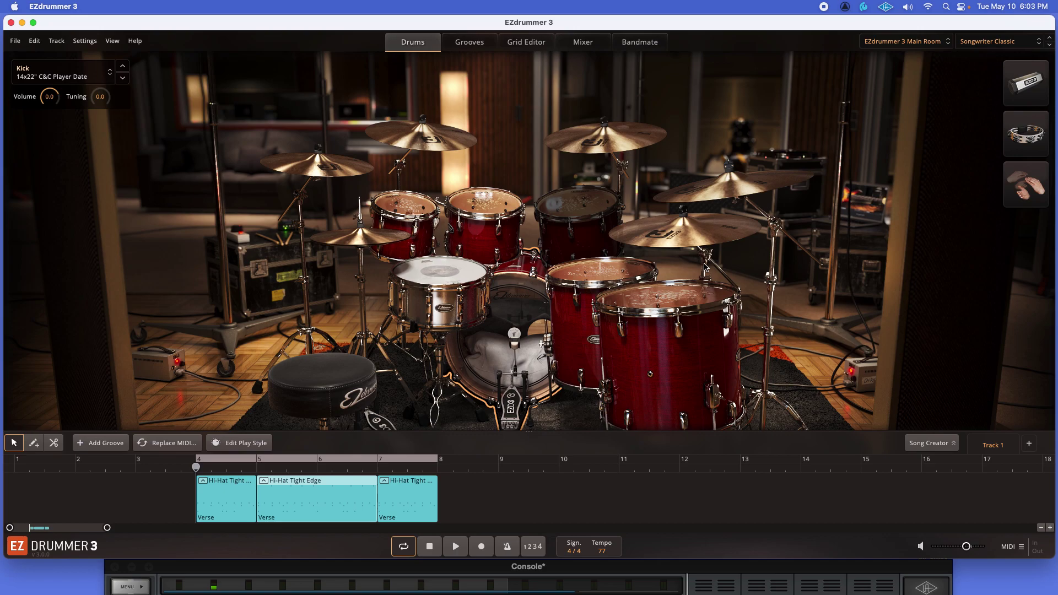
key("space")
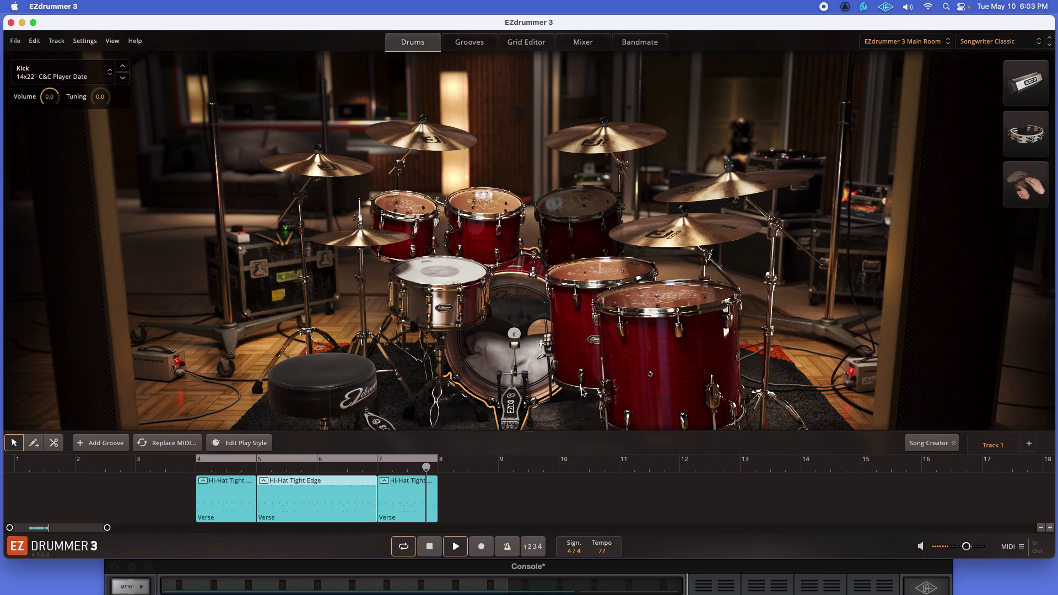
left_click(35, 42)
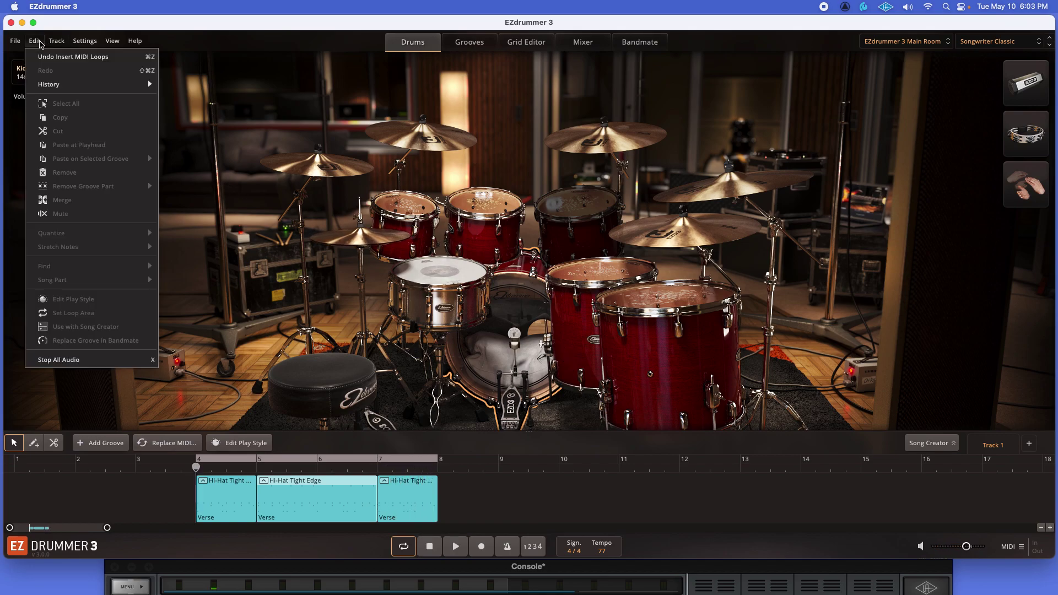
left_click(39, 55)
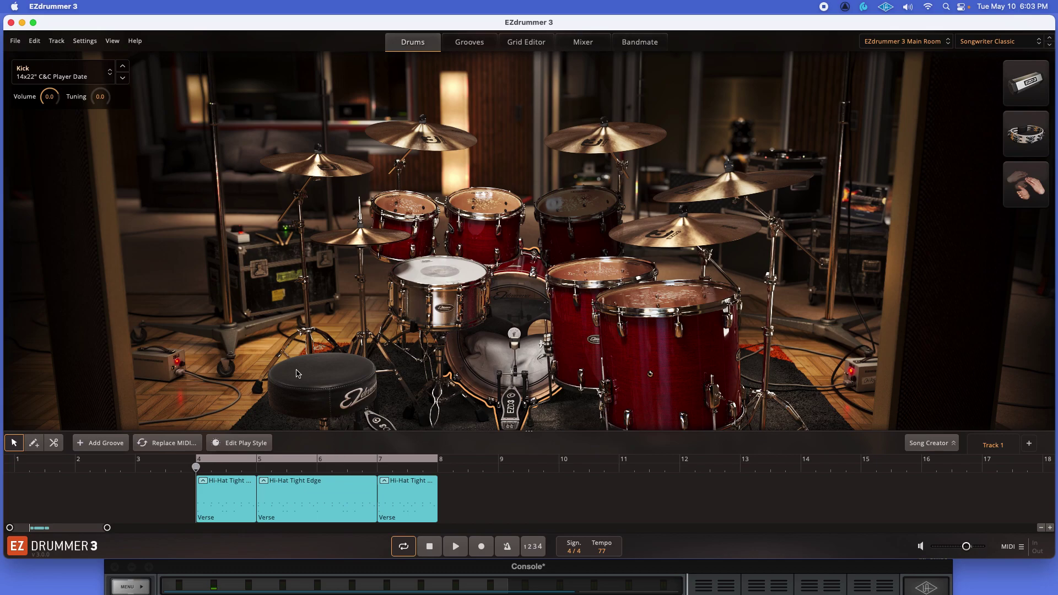
left_click(35, 41)
left_click(109, 99)
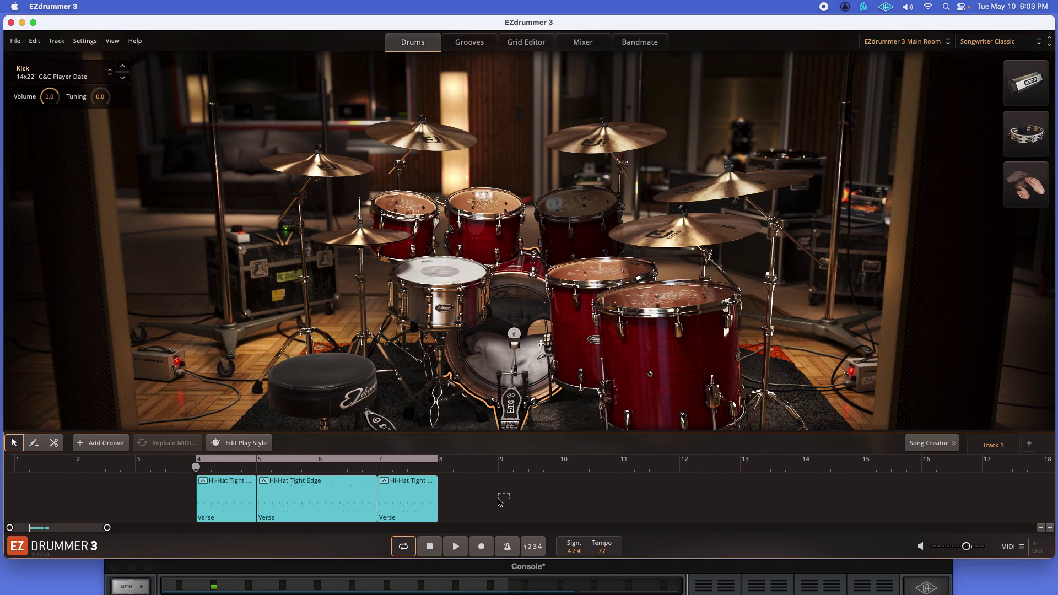
Box-select the three Hi-Hat pieces, Merge them, and play back bars 4–8.
left_click_drag(507, 493, 311, 511)
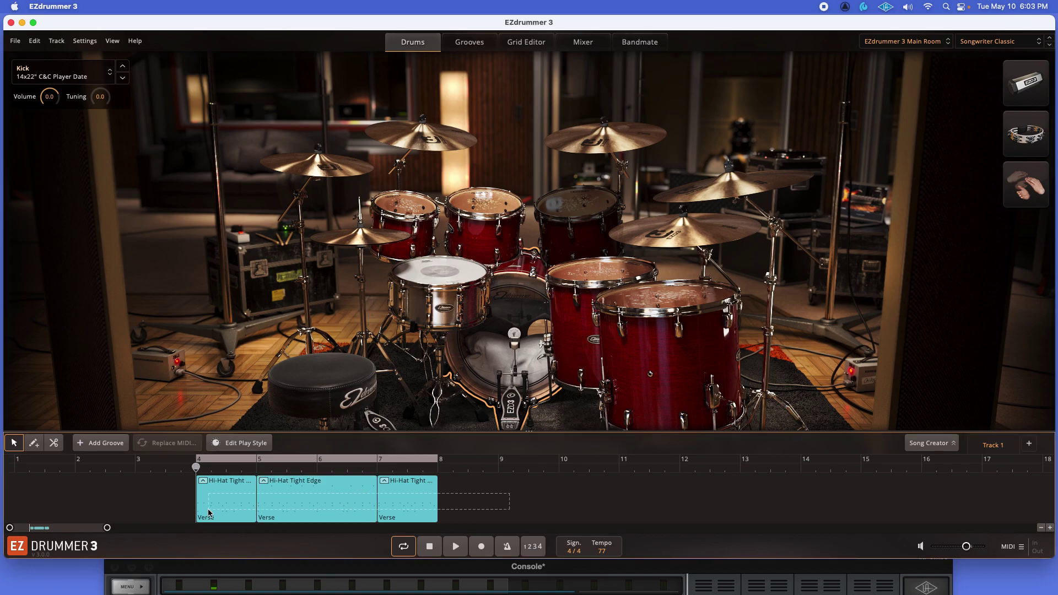
right_click(240, 495)
left_click(288, 348)
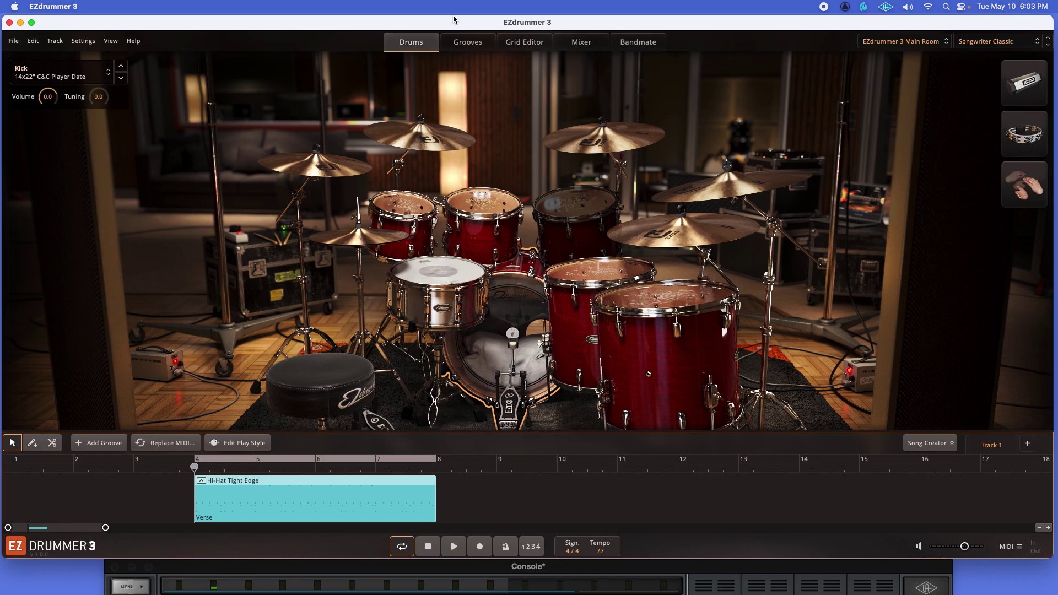
key("space")
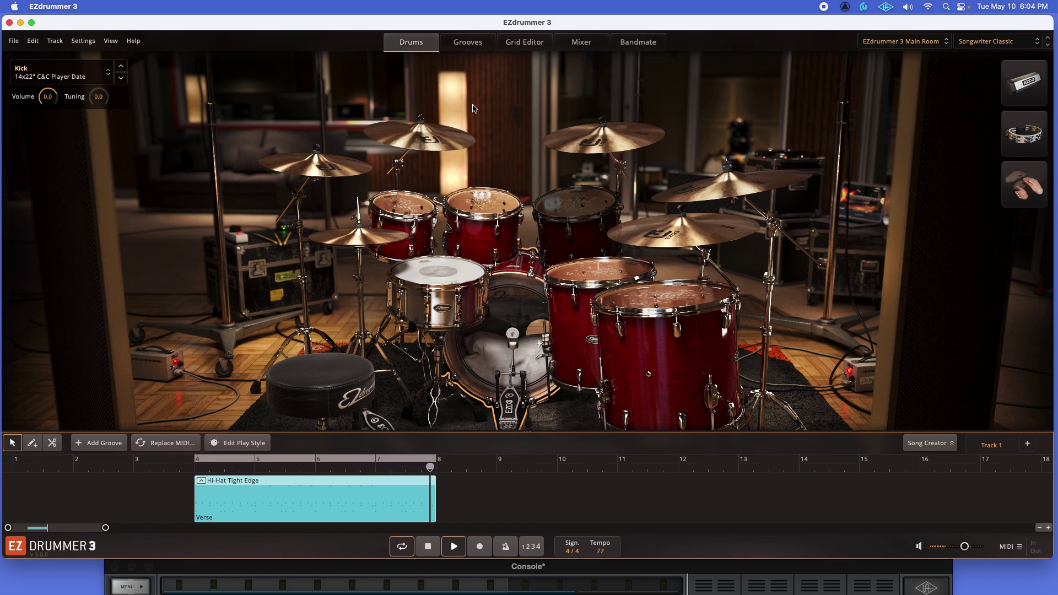
key("space")
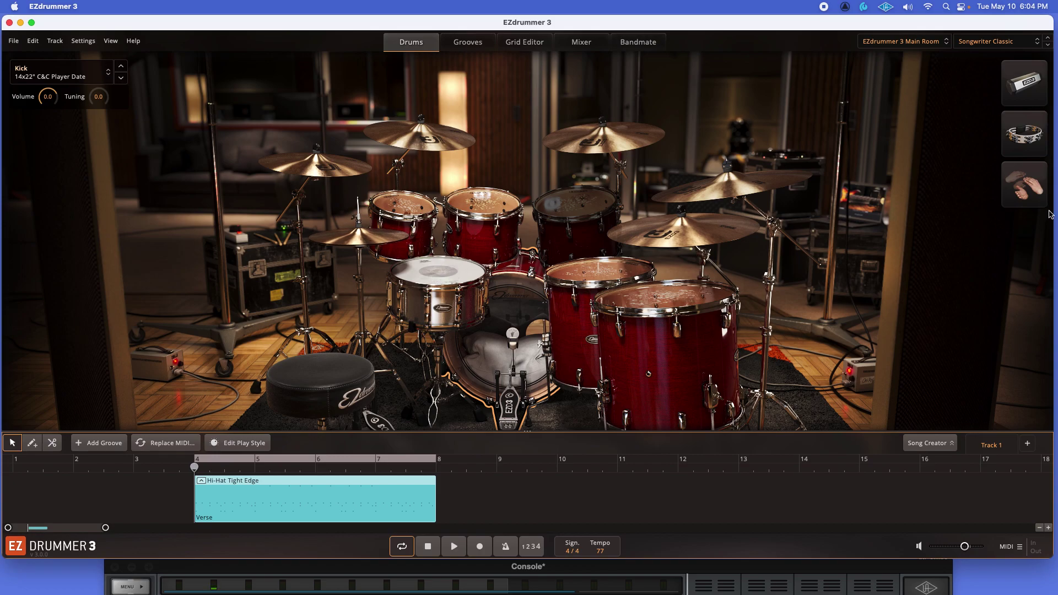
Replace Group Claps with Cowbell in the third percussion slot and open Edit Play Style.
left_click(1032, 195)
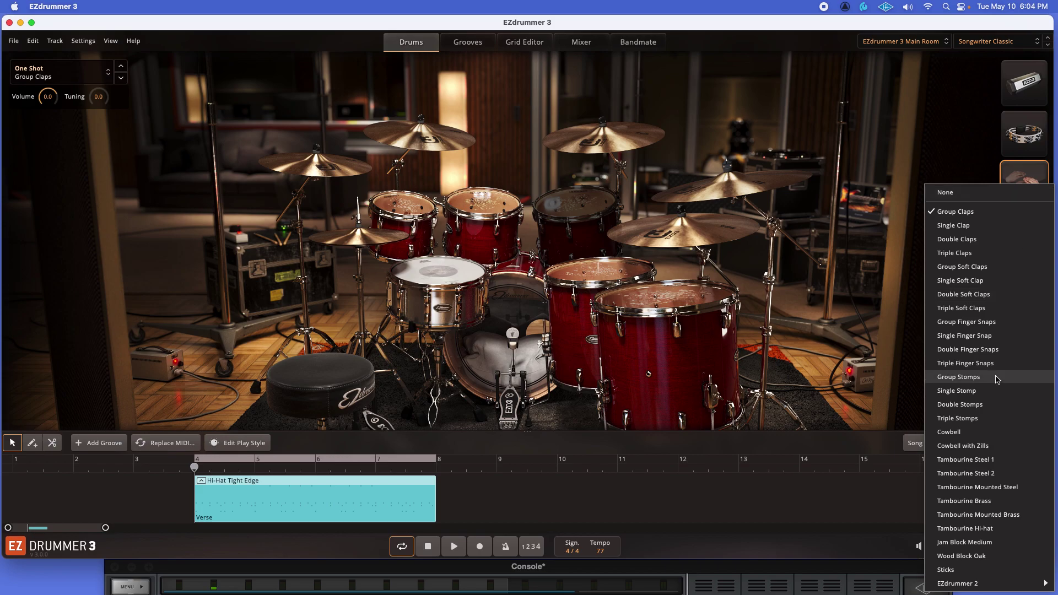
left_click(967, 431)
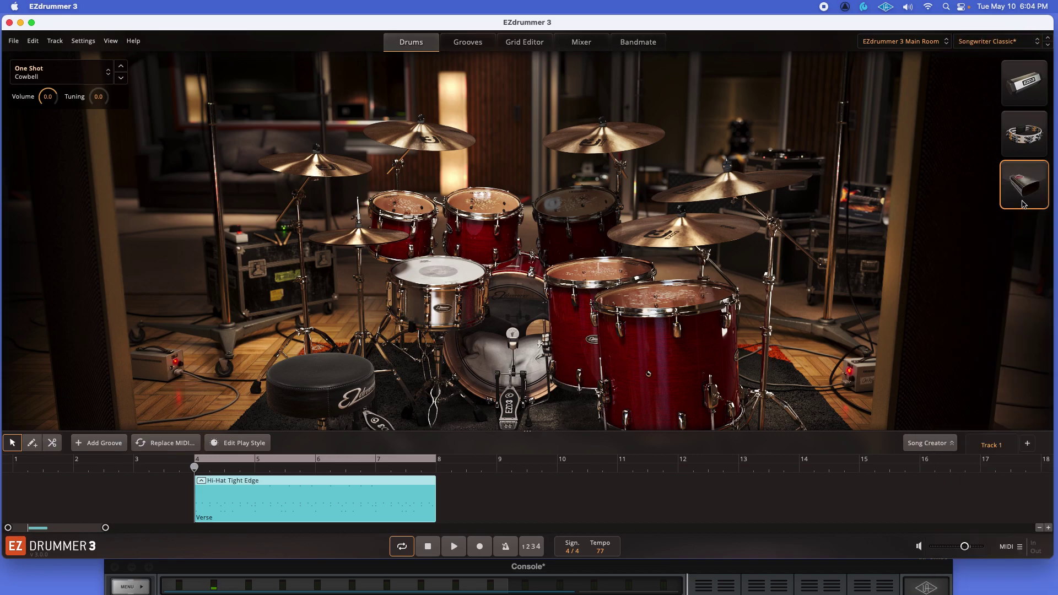
left_click(260, 447)
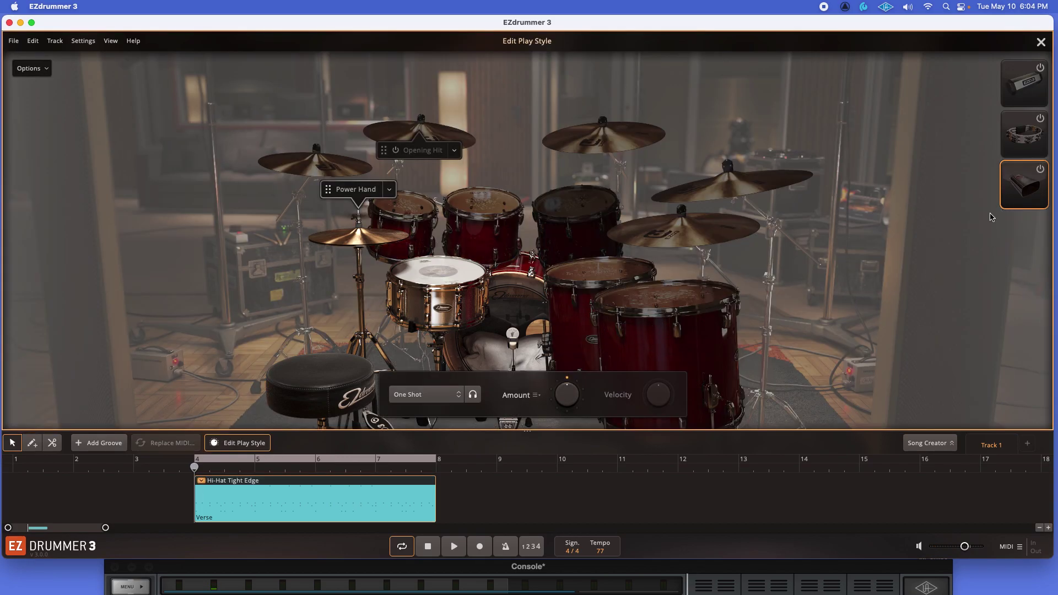
Enable the cowbell at 8th Acc 1 3 with velocity -17, then close the editor.
left_click(1041, 171)
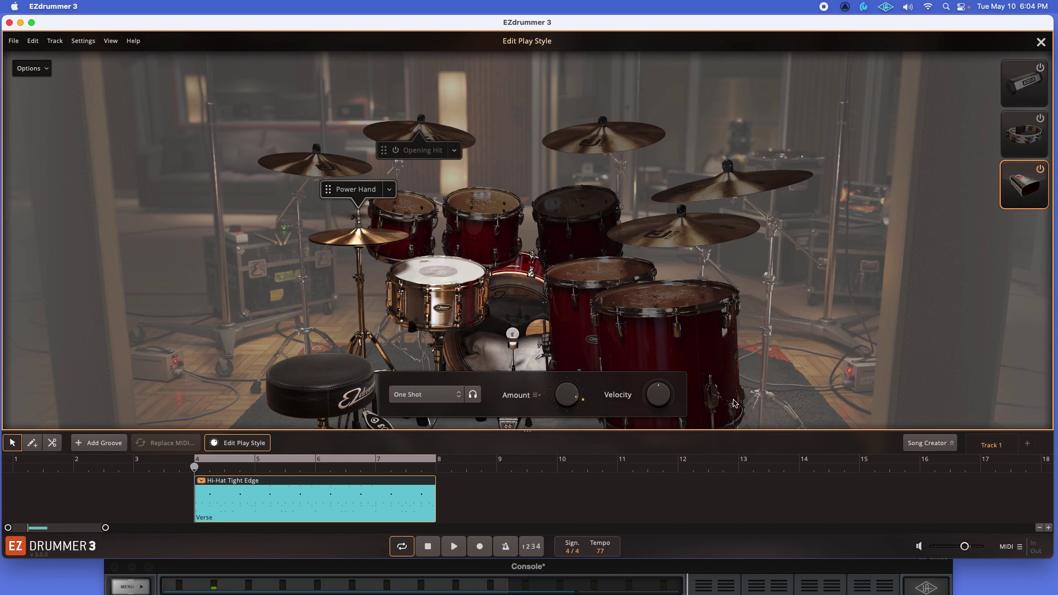
mouse_move(567, 394)
key("space")
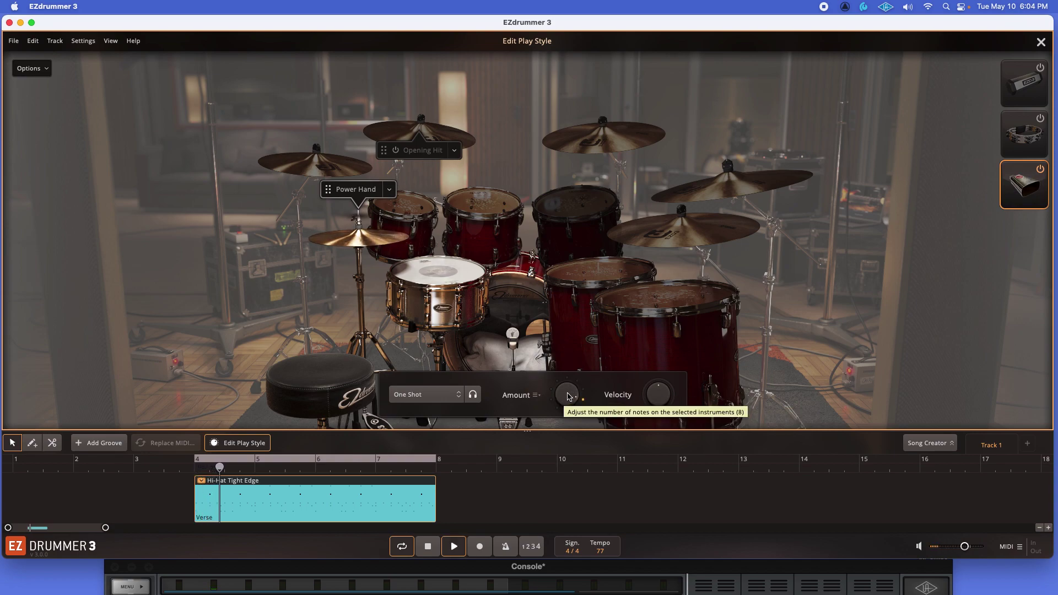
left_click_drag(565, 399, 580, 338)
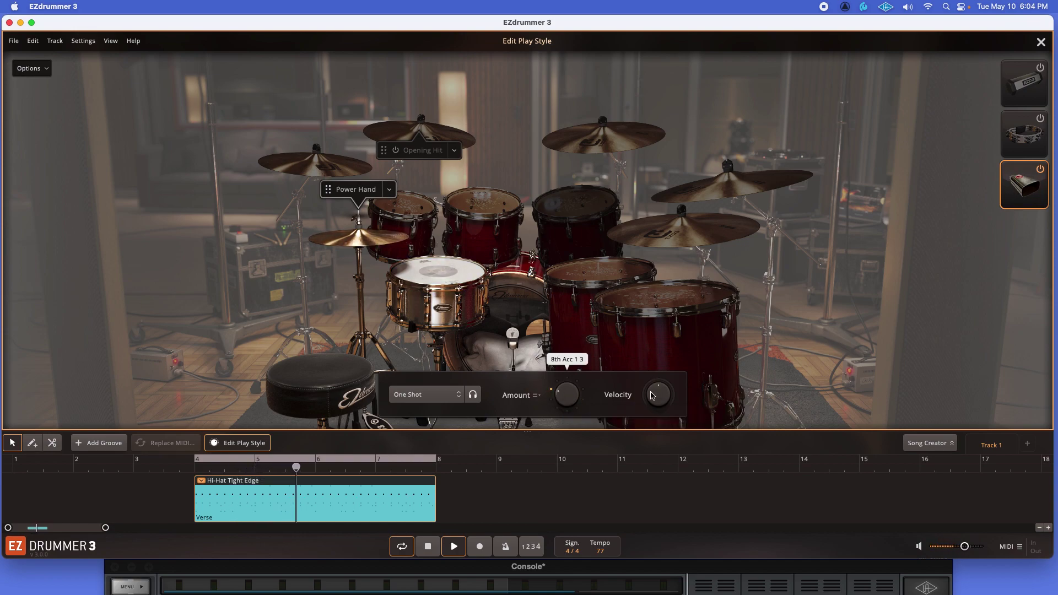
left_click_drag(651, 395, 648, 400)
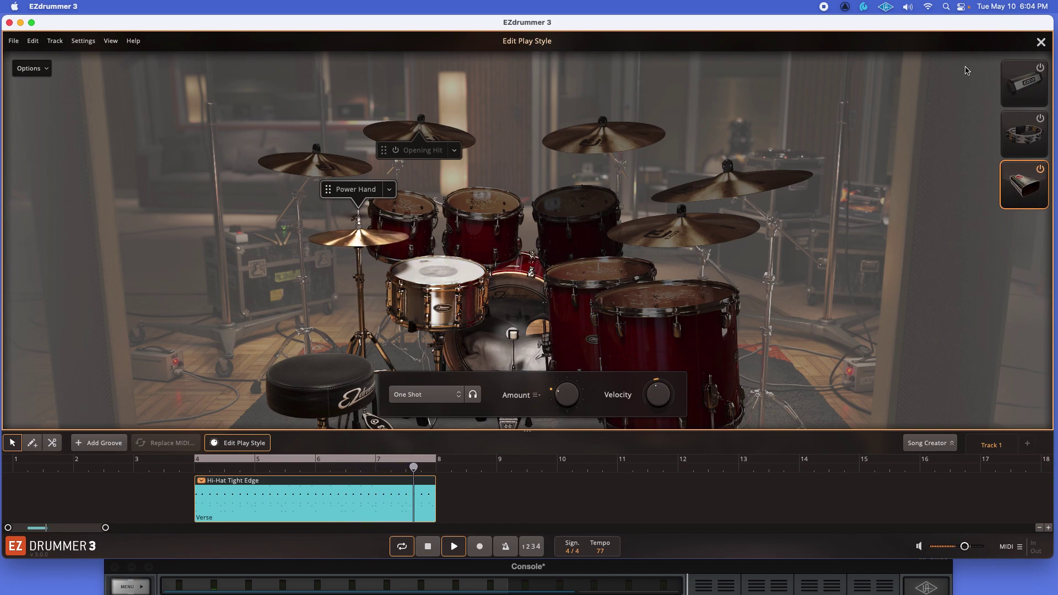
left_click(1042, 41)
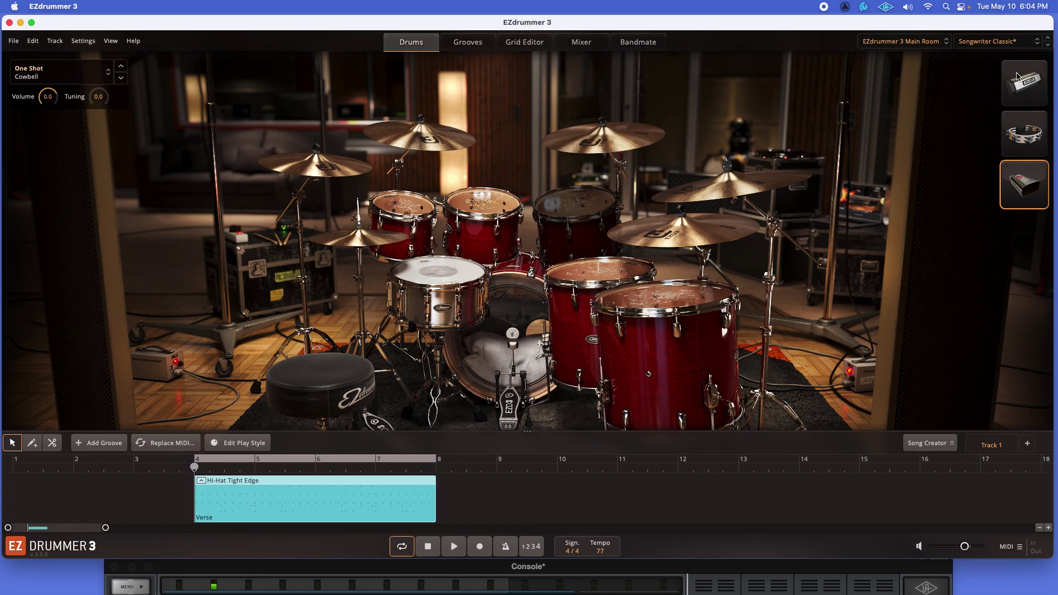